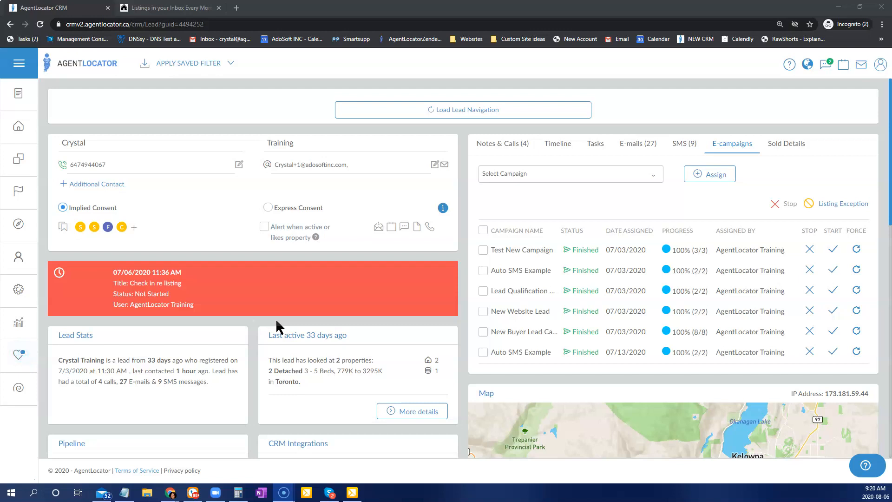
Step: Open the dialer for the lead from the lead's phone number
{"action": "left_click", "coordinate": [29, 171]}
{"action": "left_click", "coordinate": [88, 166]}
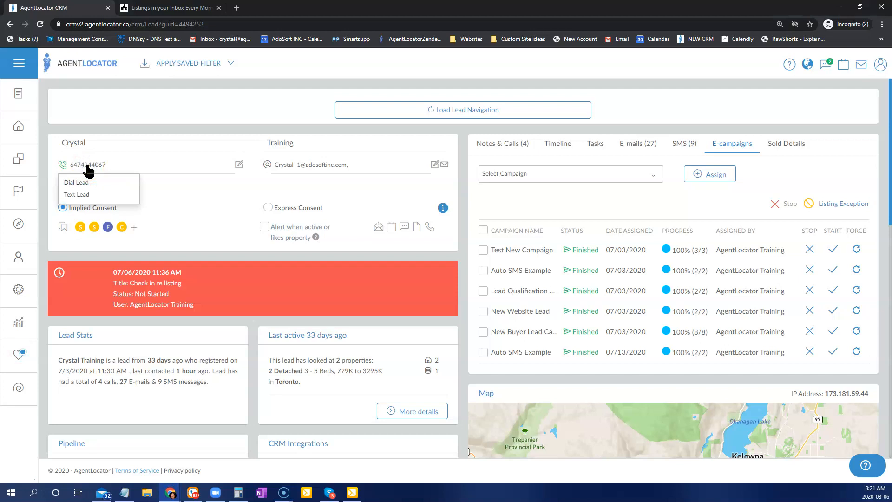
{"action": "left_click", "coordinate": [81, 182]}
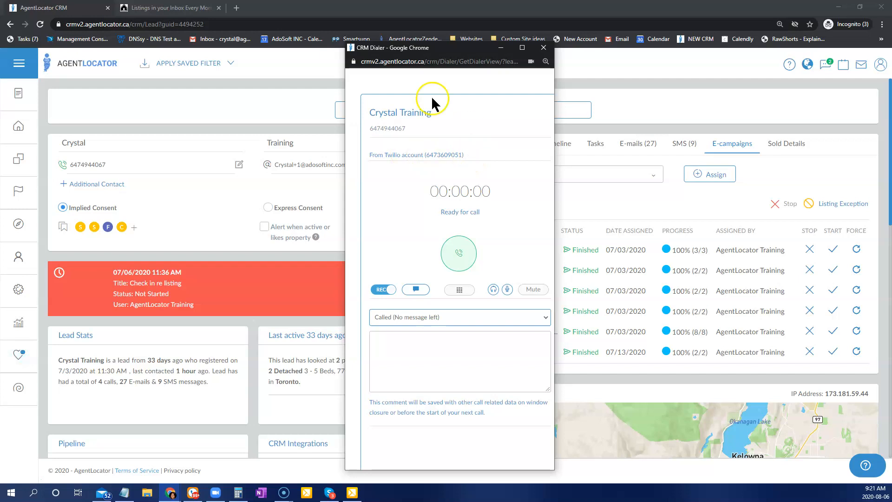
{"action": "left_click_drag", "start_coordinate": [404, 128], "coordinate": [358, 128]}
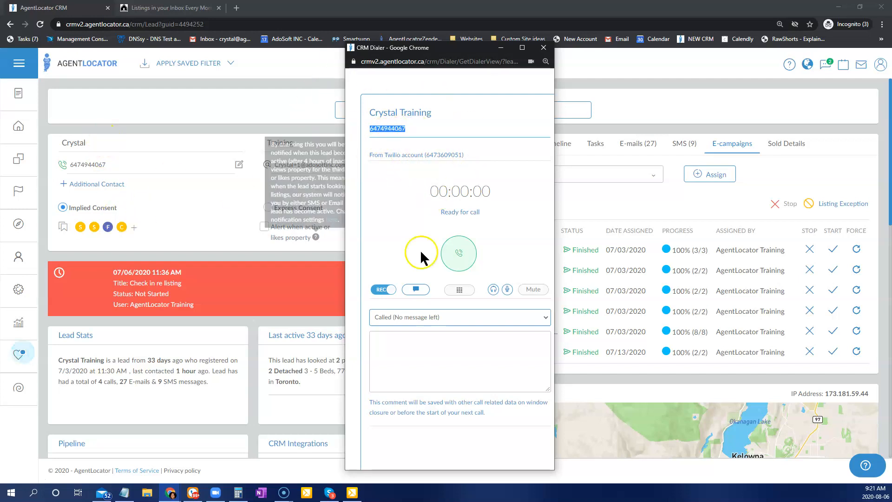
{"action": "key", "text": "BackSpace"}
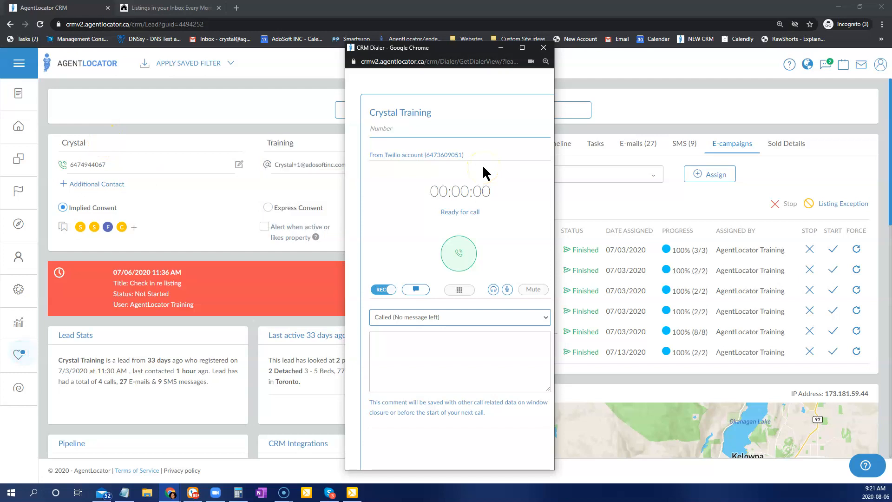
{"action": "left_click", "coordinate": [398, 146]}
Step: Call the lead's phone number from the dialer and end the call once it has connected
{"action": "left_click", "coordinate": [493, 265]}
{"action": "left_click", "coordinate": [458, 255]}
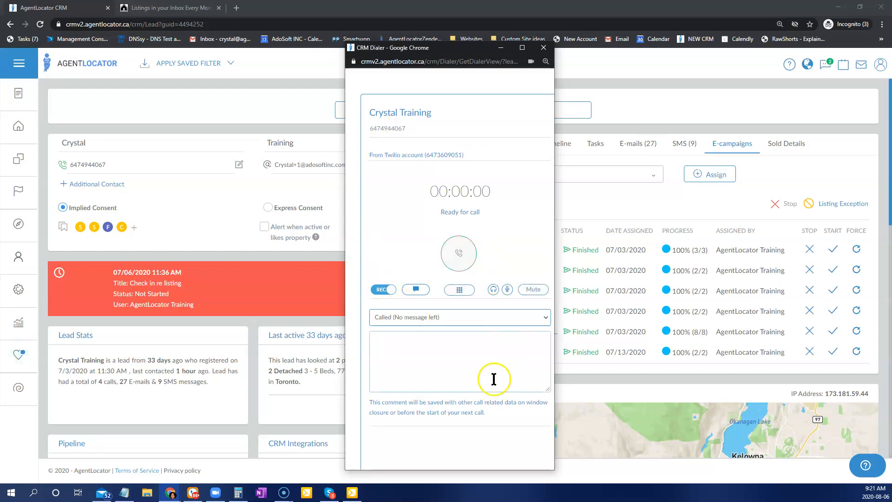
{"action": "left_click", "coordinate": [510, 319]}
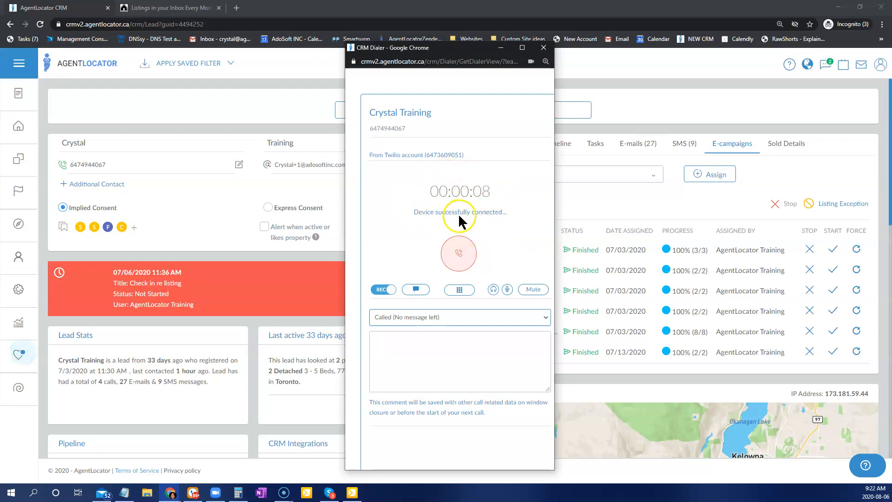
{"action": "left_click", "coordinate": [458, 253]}
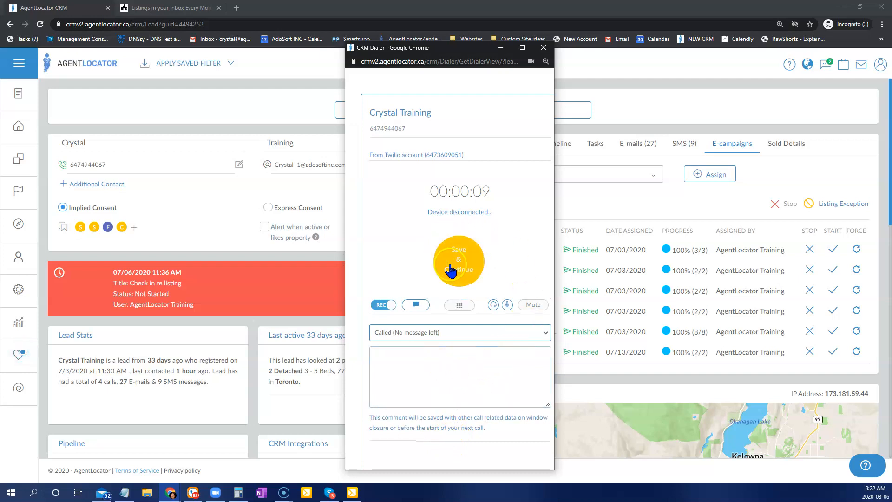
Step: Examine the call result options in the dialer and compare them with the pipeline stages on the lead page
{"action": "left_click", "coordinate": [411, 334]}
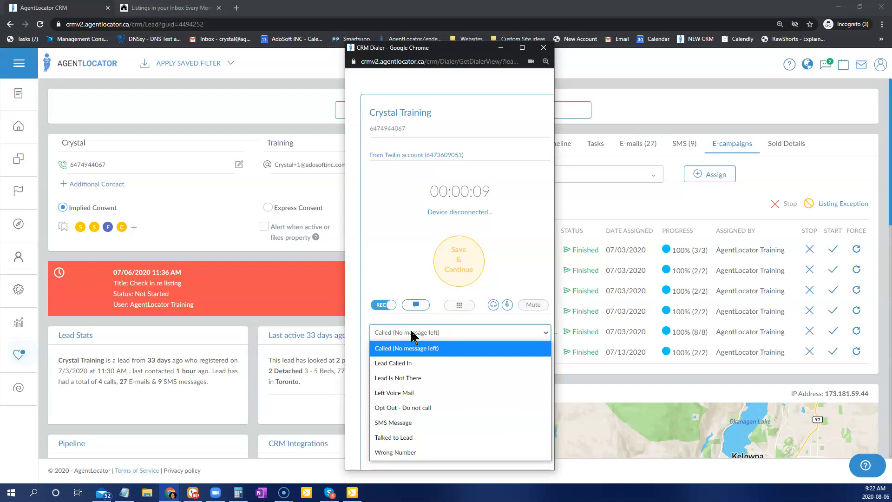
{"action": "scroll", "coordinate": [138, 403], "scroll_direction": "down", "scroll_amount": 4}
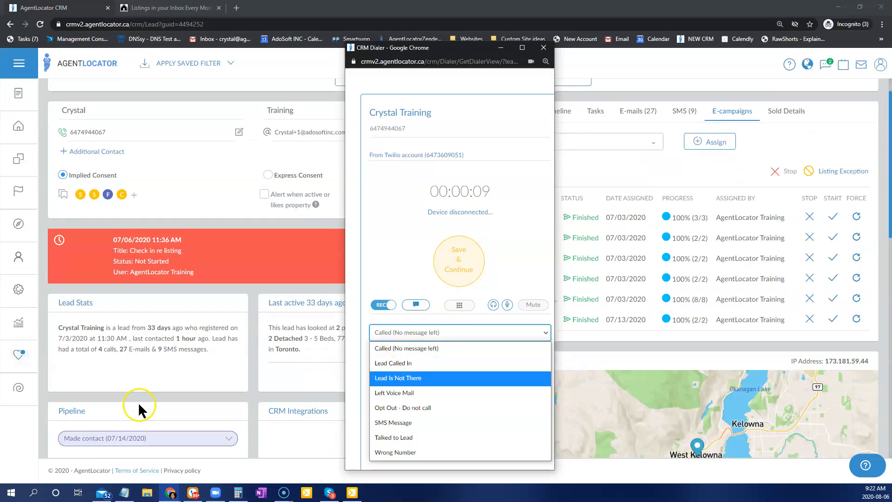
{"action": "scroll", "coordinate": [185, 334], "scroll_direction": "up", "scroll_amount": 4}
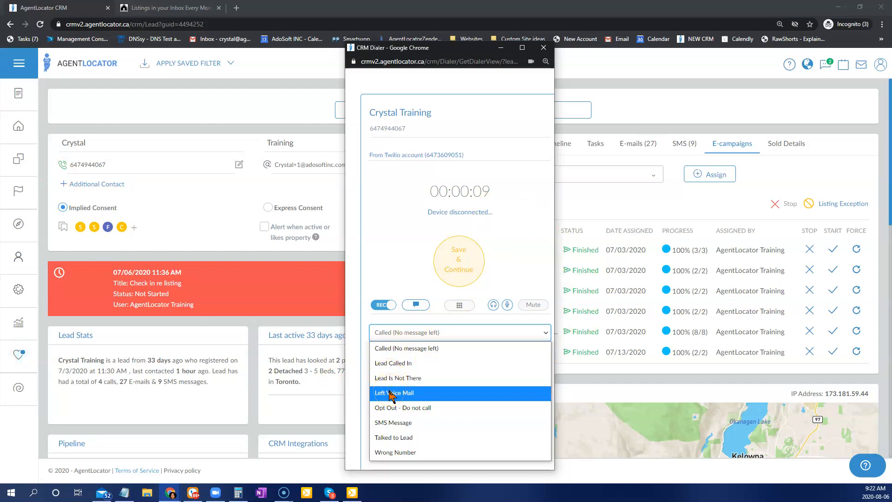
{"action": "scroll", "coordinate": [225, 371], "scroll_direction": "down", "scroll_amount": 2}
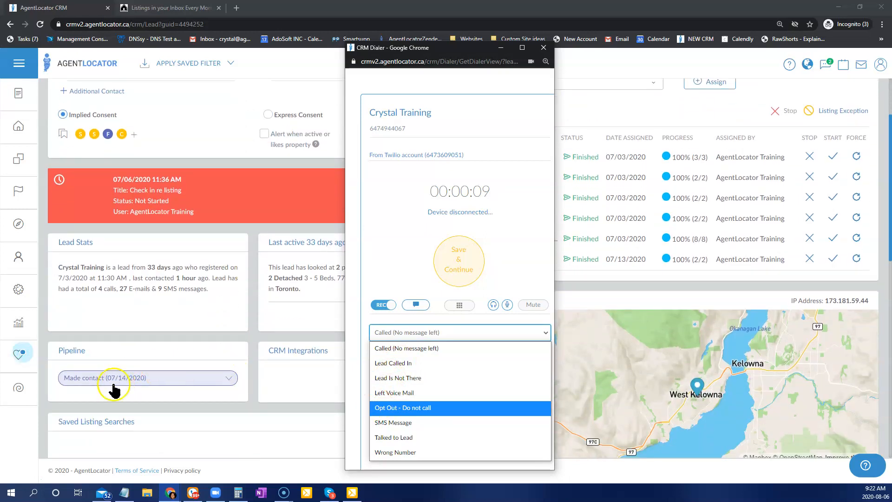
{"action": "left_click", "coordinate": [76, 383]}
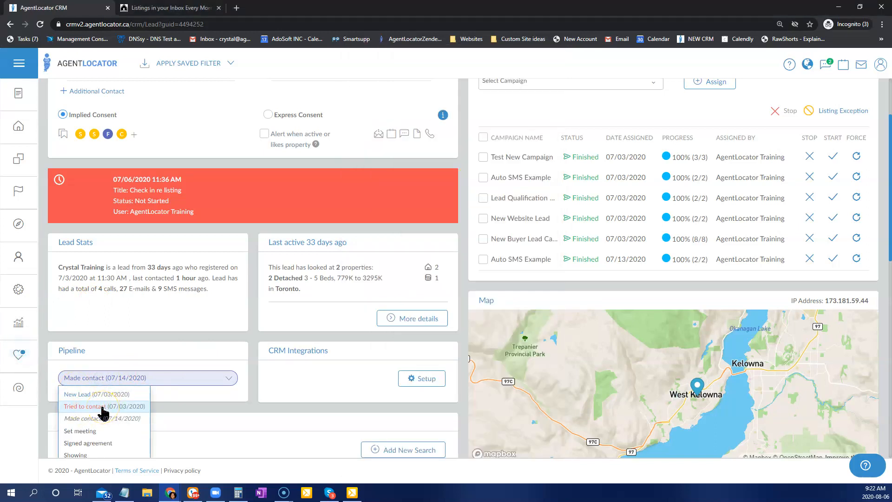
{"action": "left_click", "coordinate": [81, 423]}
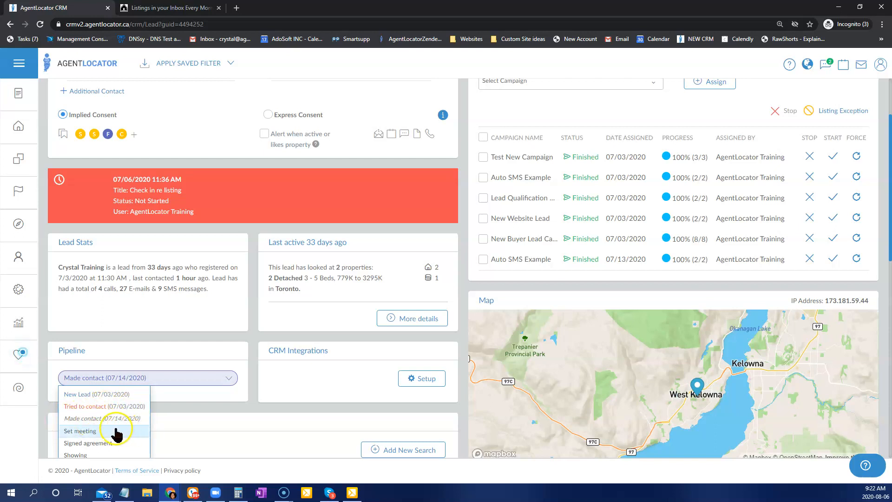
{"action": "left_click", "coordinate": [169, 493]}
{"action": "left_click", "coordinate": [376, 464]}
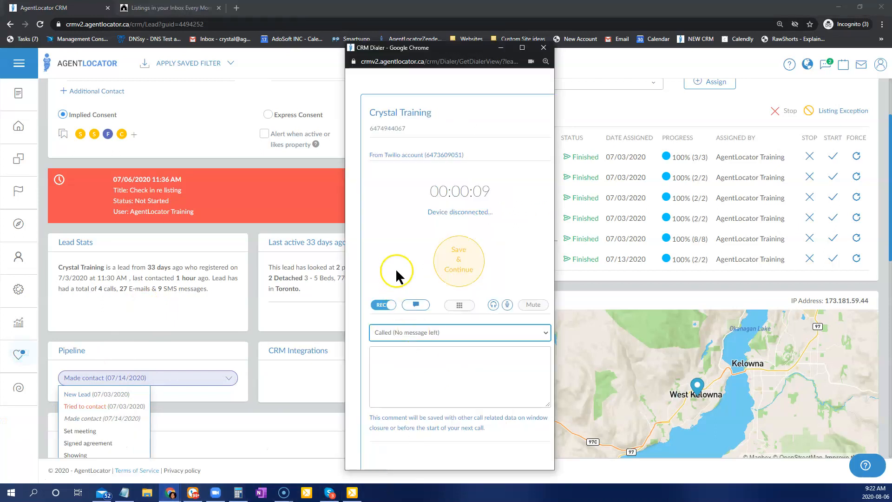
Step: Set the call result in the dialer to Talked to Lead
{"action": "left_click", "coordinate": [416, 335]}
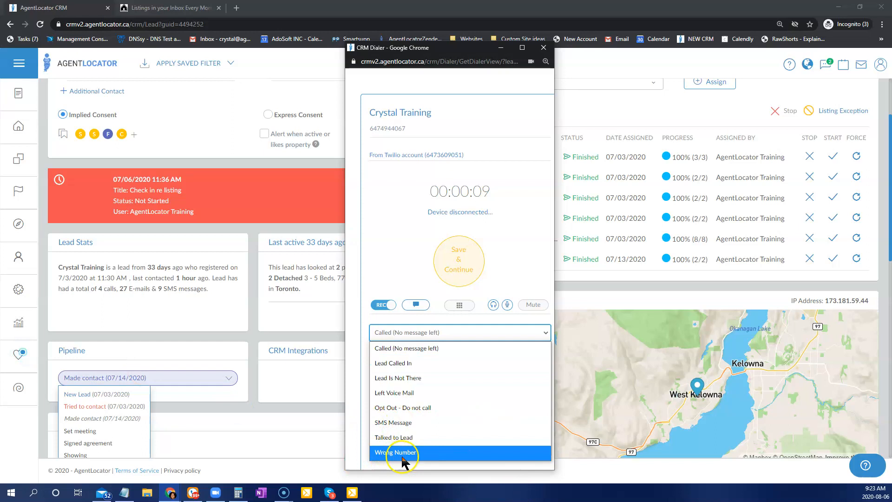
{"action": "scroll", "coordinate": [210, 301], "scroll_direction": "up", "scroll_amount": 1}
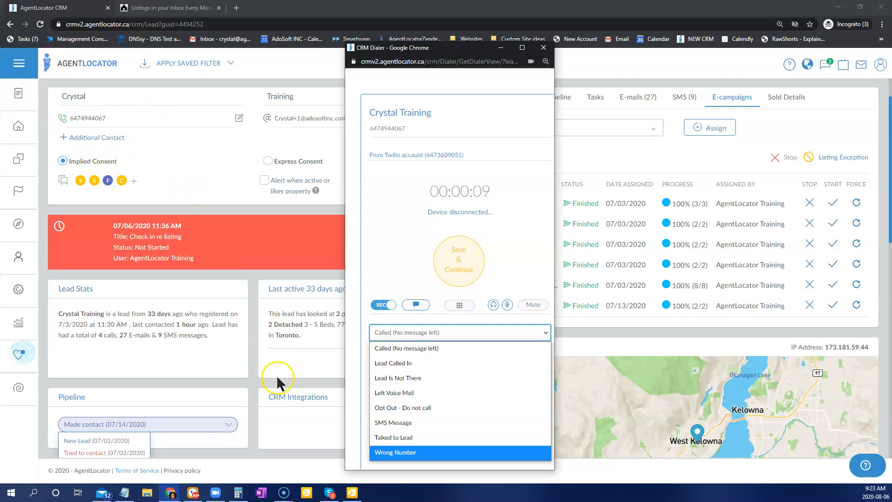
{"action": "left_click", "coordinate": [395, 291]}
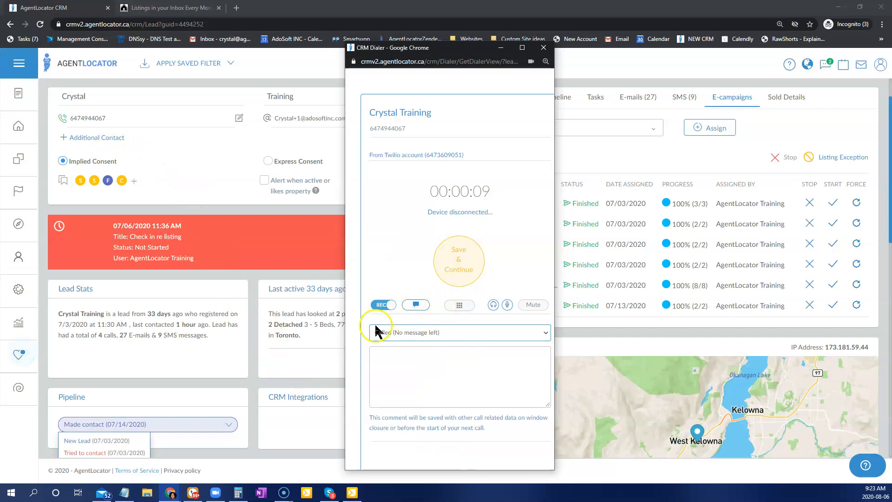
{"action": "left_click", "coordinate": [403, 333]}
{"action": "left_click", "coordinate": [501, 436]}
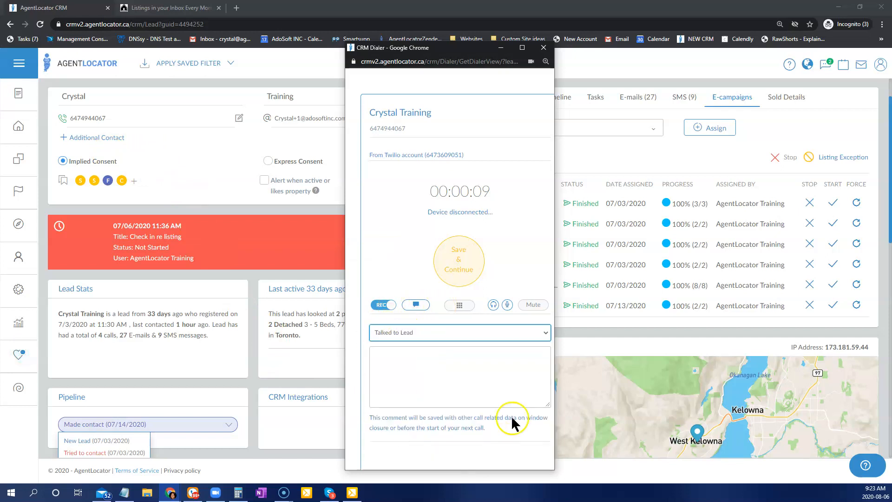
Step: Save the call with the four-line note "First time buyer / relocating from barrie to Toronto / family of 4 - new baby / Still saving for dp"
{"action": "left_click", "coordinate": [415, 367]}
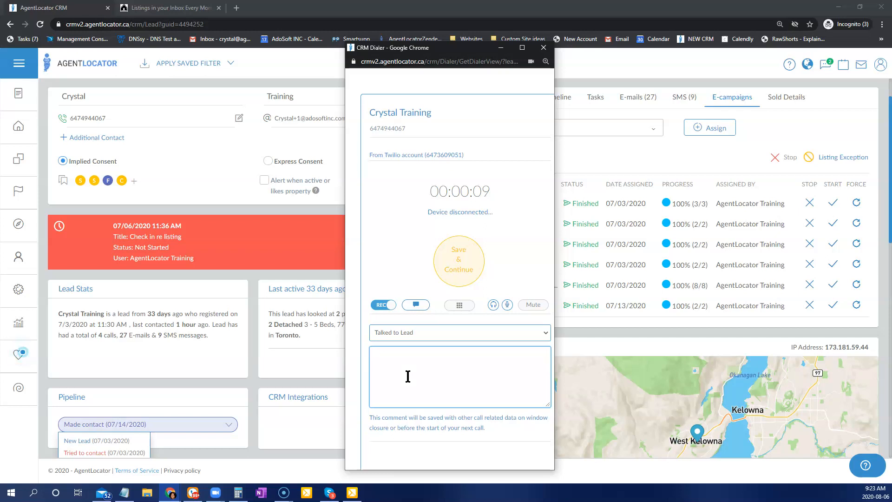
{"action": "type", "text": "t"}
{"action": "type", "text": " time buyer"}
{"action": "type", "text": "ing from"}
{"action": "type", "text": " barrie to To"}
{"action": "type", "text": "ronto"}
{"action": "key", "text": "Return"}
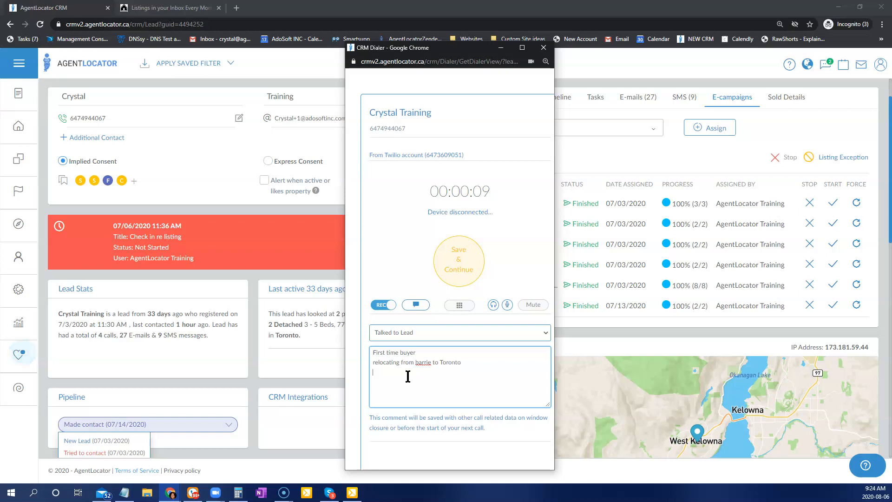
{"action": "type", "text": "family of 4 - new baby"}
{"action": "key", "text": "Return"}
{"action": "type", "text": "Still saving for do"}
{"action": "key", "text": "BackSpace"}
{"action": "type", "text": "p"}
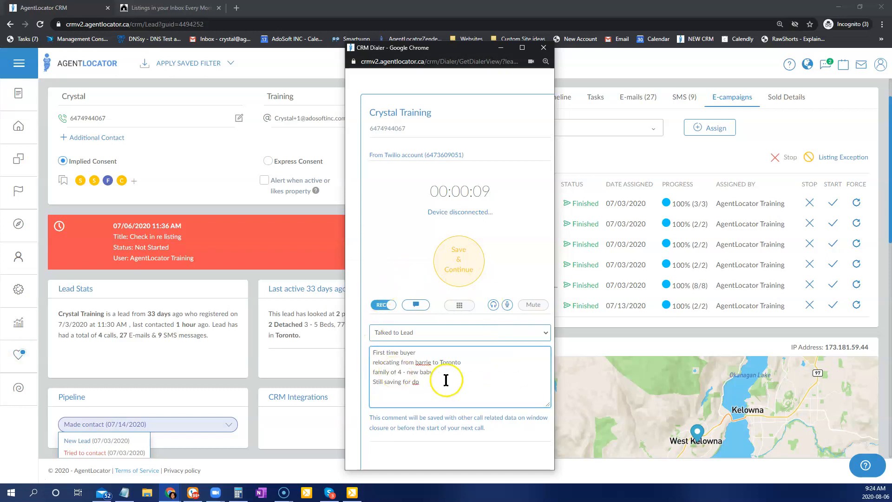
{"action": "left_click", "coordinate": [463, 265]}
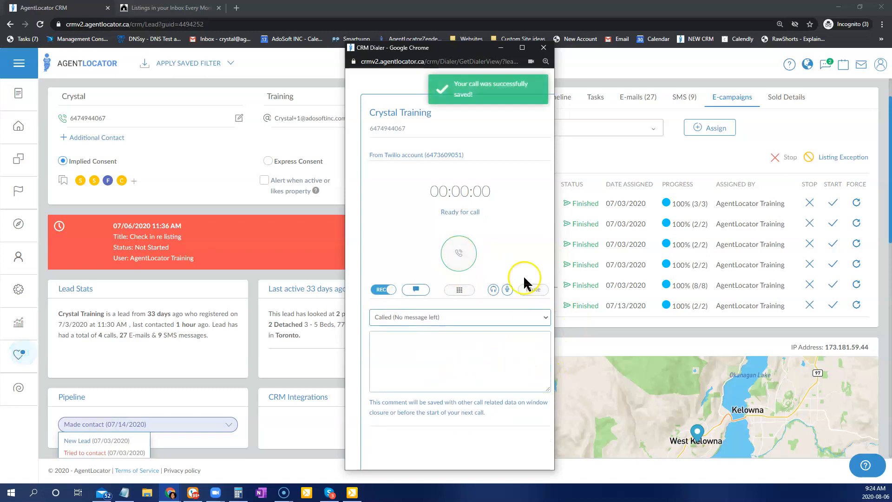
Step: Minimize the dialer, then reload the lead page to review the call total and the saved call's note and result
{"action": "left_click", "coordinate": [501, 47]}
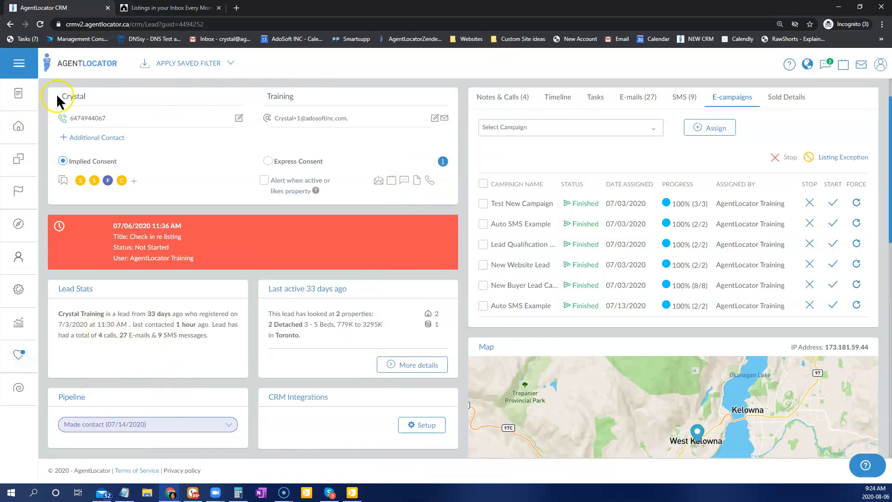
{"action": "left_click", "coordinate": [38, 25]}
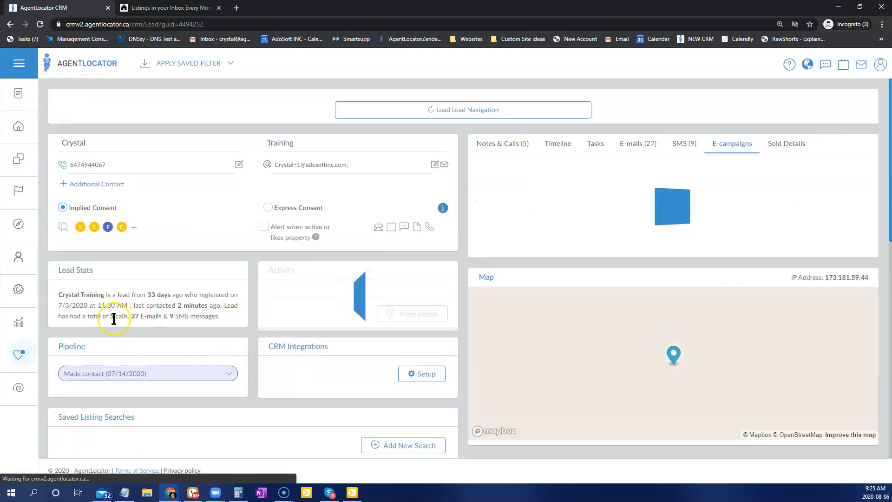
{"action": "left_click_drag", "start_coordinate": [110, 316], "coordinate": [128, 316]}
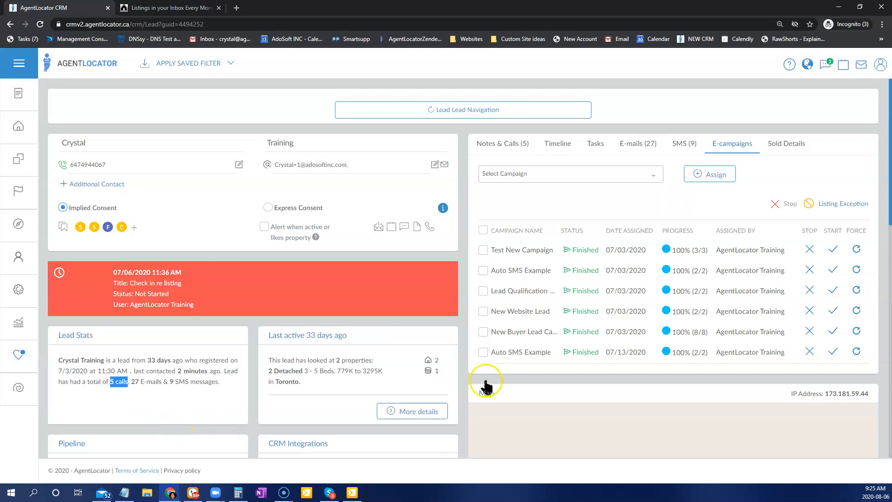
{"action": "left_click", "coordinate": [497, 148]}
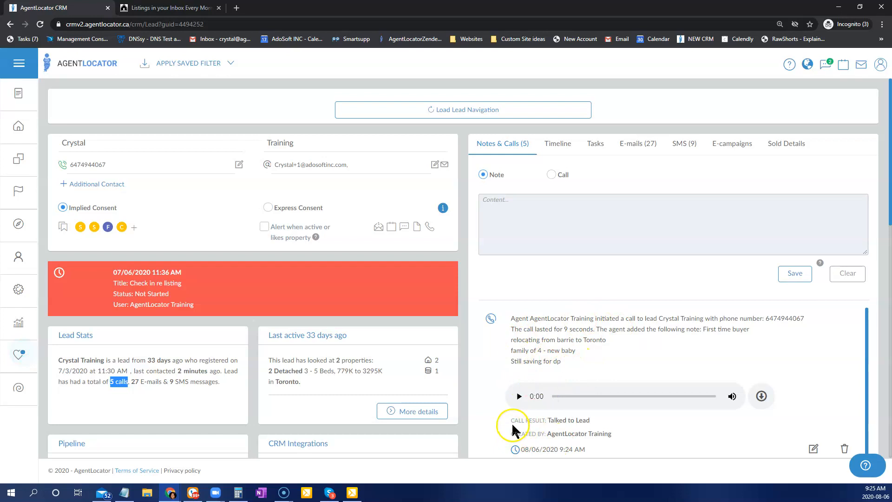
{"action": "left_click_drag", "start_coordinate": [591, 420], "coordinate": [550, 420]}
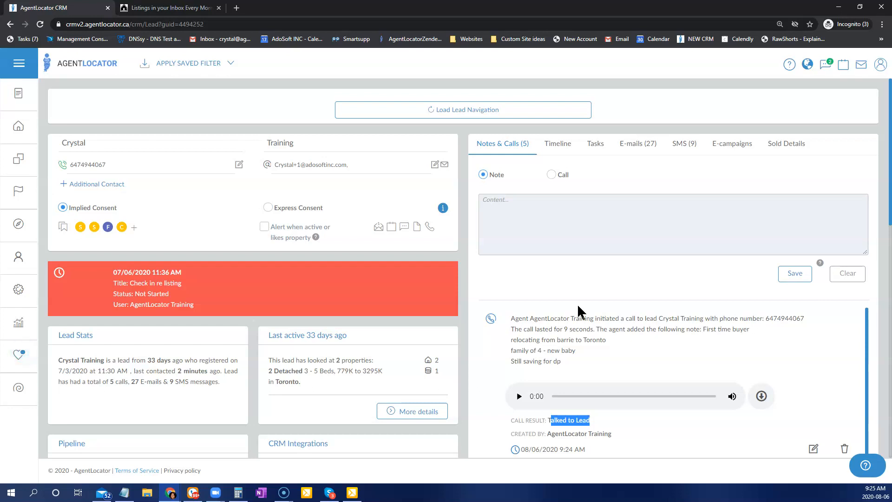
Step: Log a past call manually on the lead, dated 08/03/2020 9:25 AM with the result Talked to Lead, and save it
{"action": "left_click", "coordinate": [552, 175]}
{"action": "left_click", "coordinate": [552, 174]}
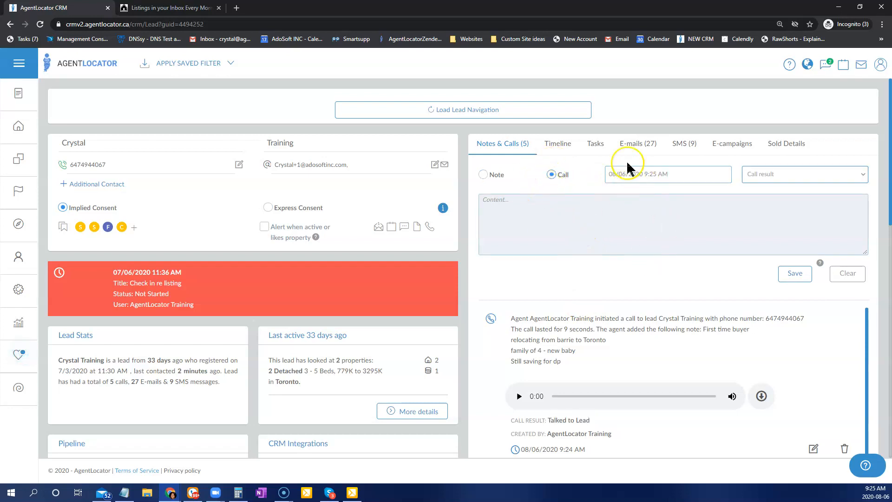
{"action": "left_click", "coordinate": [632, 174]}
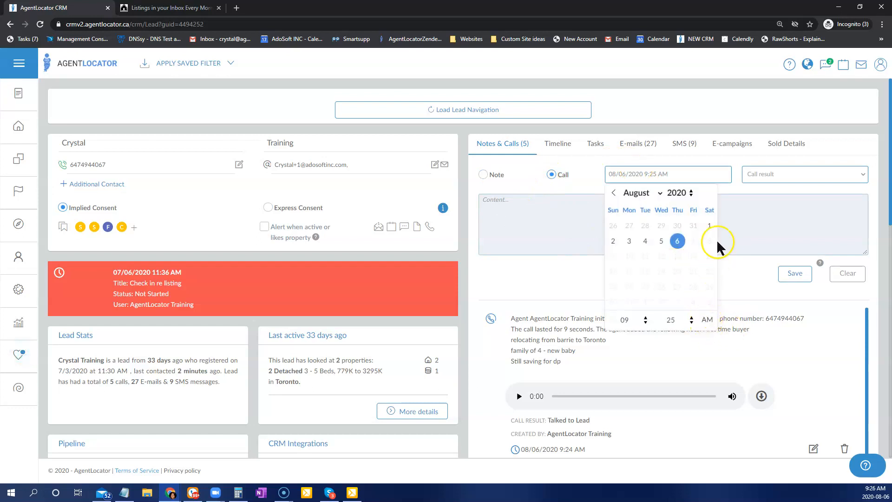
{"action": "left_click", "coordinate": [629, 242]}
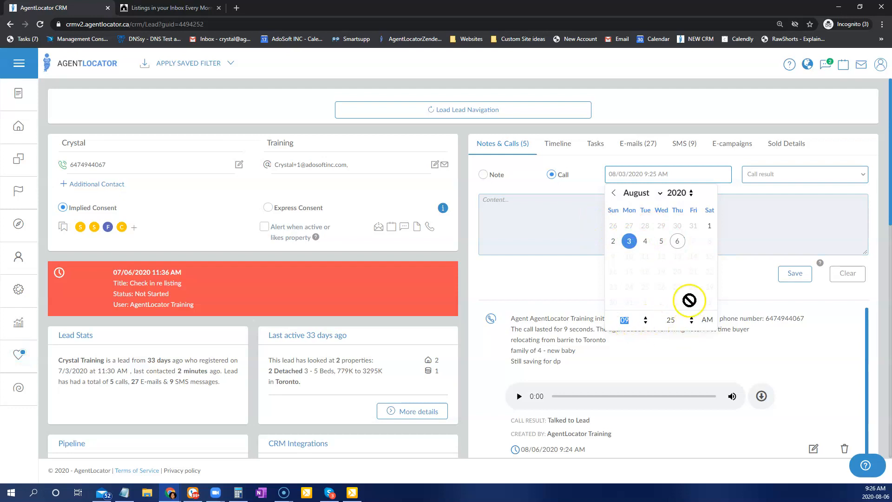
{"action": "left_click", "coordinate": [758, 218]}
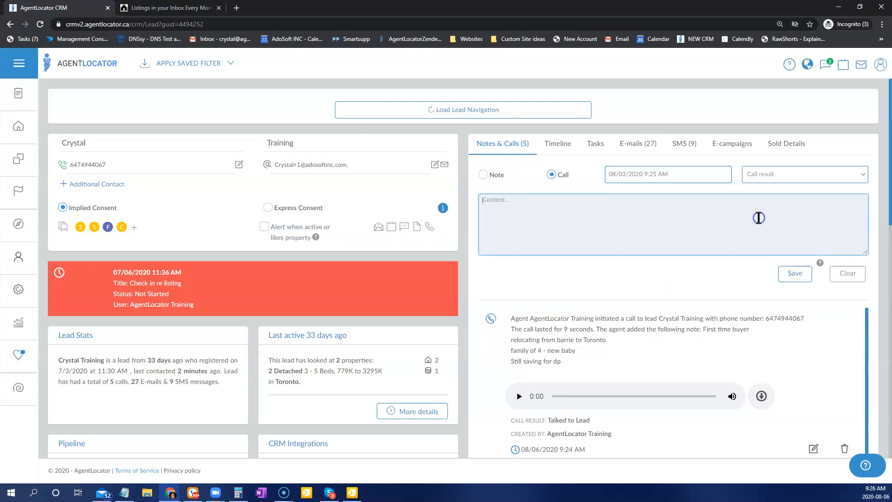
{"action": "left_click", "coordinate": [792, 175]}
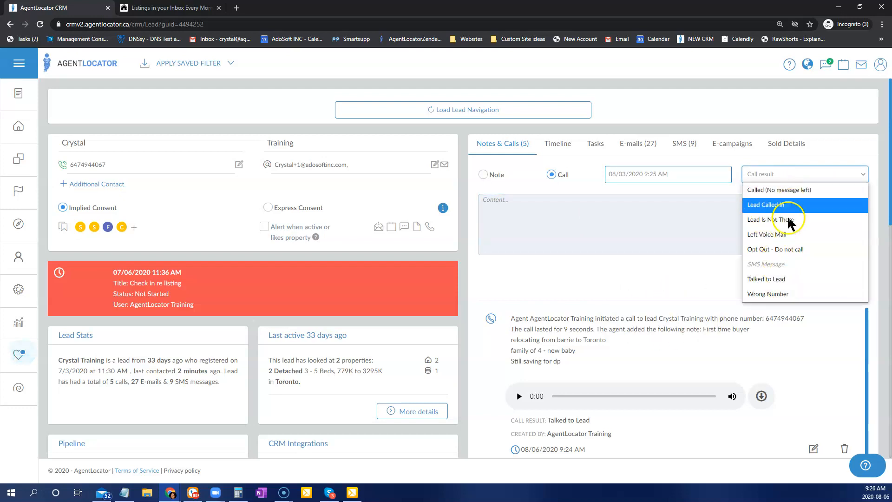
{"action": "left_click", "coordinate": [767, 279]}
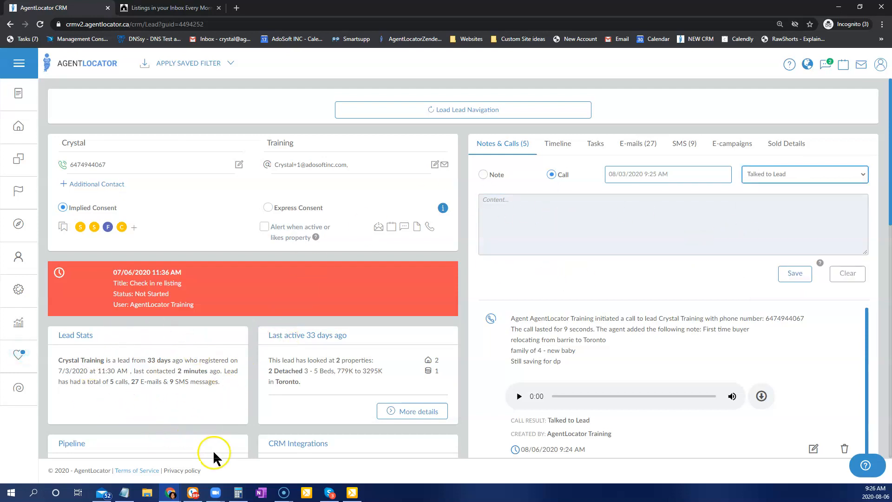
{"action": "left_click", "coordinate": [794, 273]}
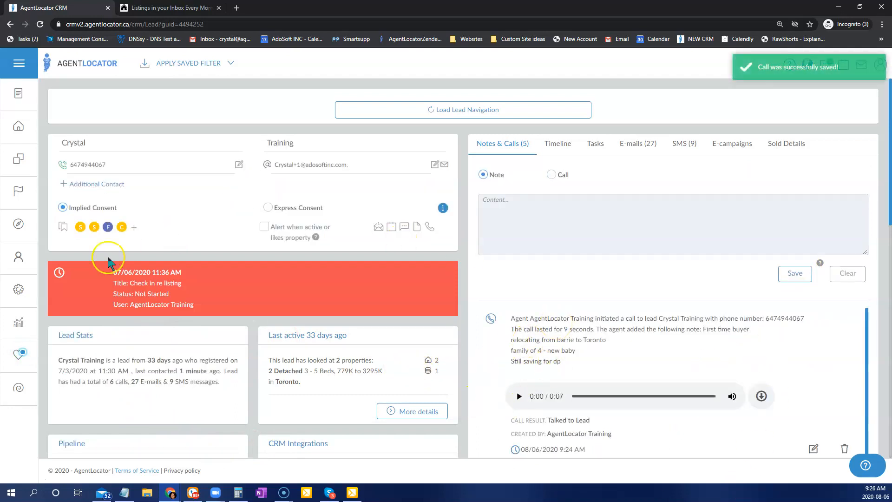
Step: Filter the leads list to leads with Was Last Contacted set to Phone Only and Today
{"action": "left_click", "coordinate": [19, 126]}
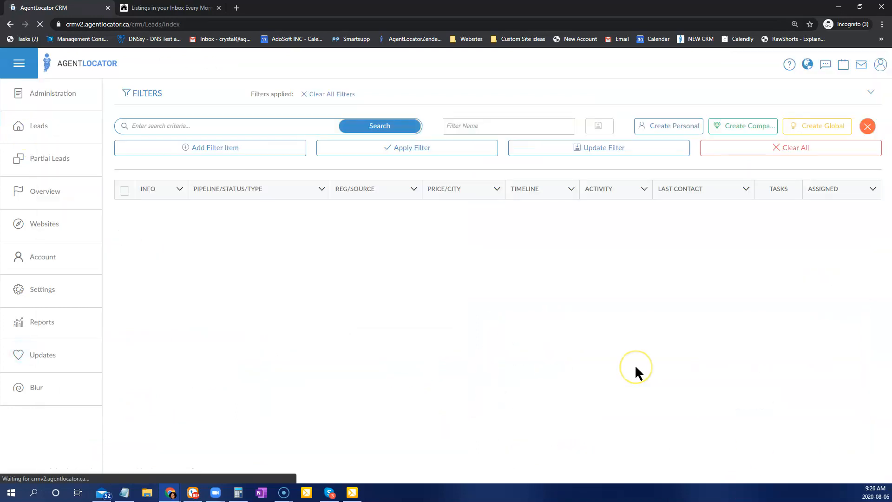
{"action": "left_click", "coordinate": [159, 158]}
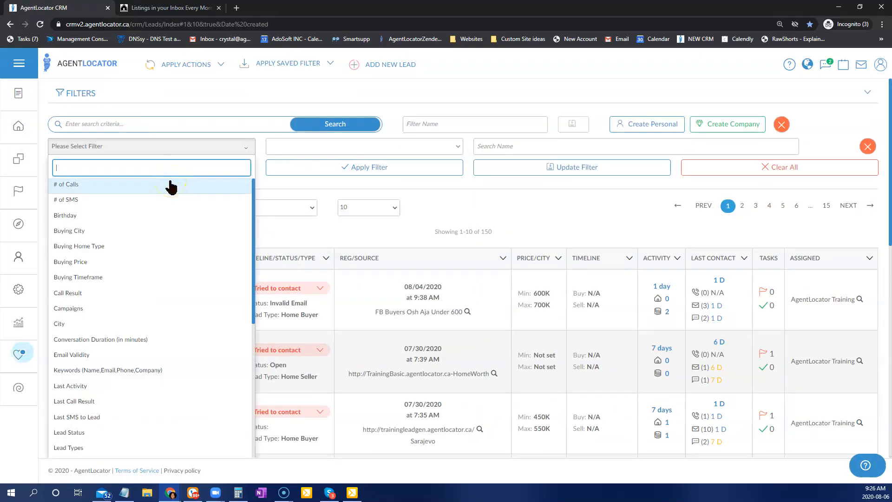
{"action": "type", "text": "was"}
{"action": "left_click", "coordinate": [147, 186]}
{"action": "left_click", "coordinate": [313, 149]}
{"action": "left_click", "coordinate": [319, 193]}
{"action": "left_click", "coordinate": [491, 150]}
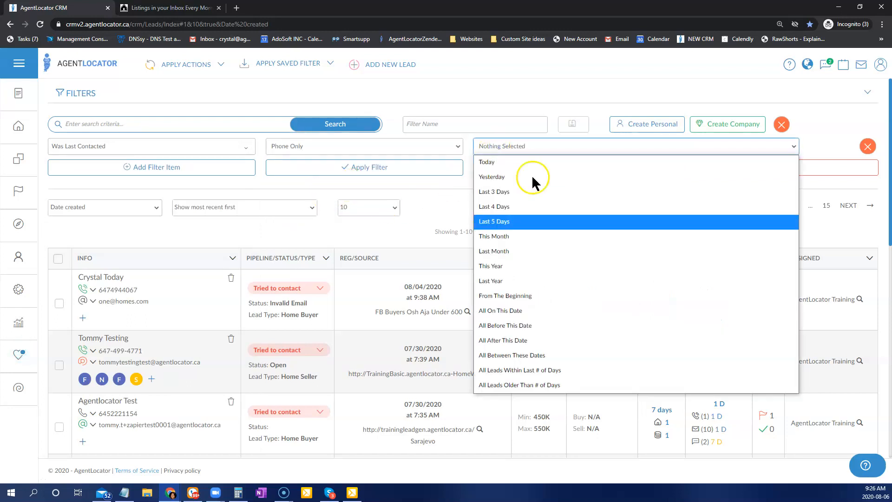
{"action": "left_click", "coordinate": [534, 162]}
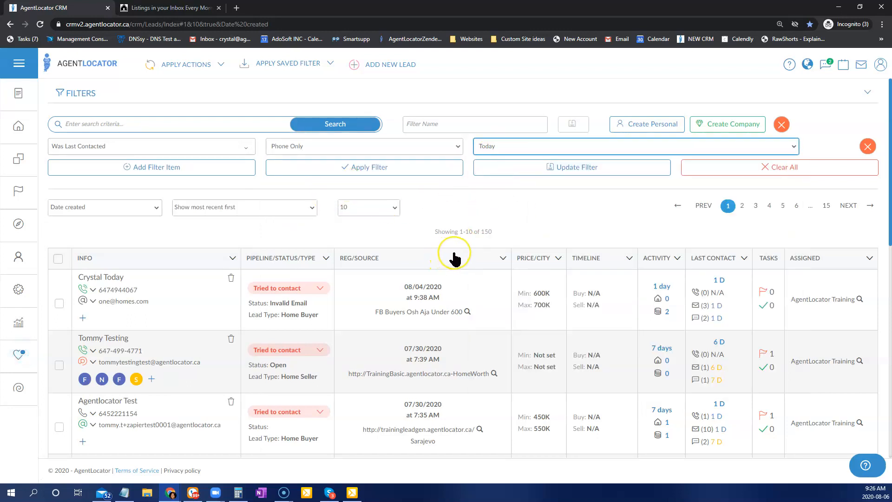
{"action": "left_click", "coordinate": [446, 167]}
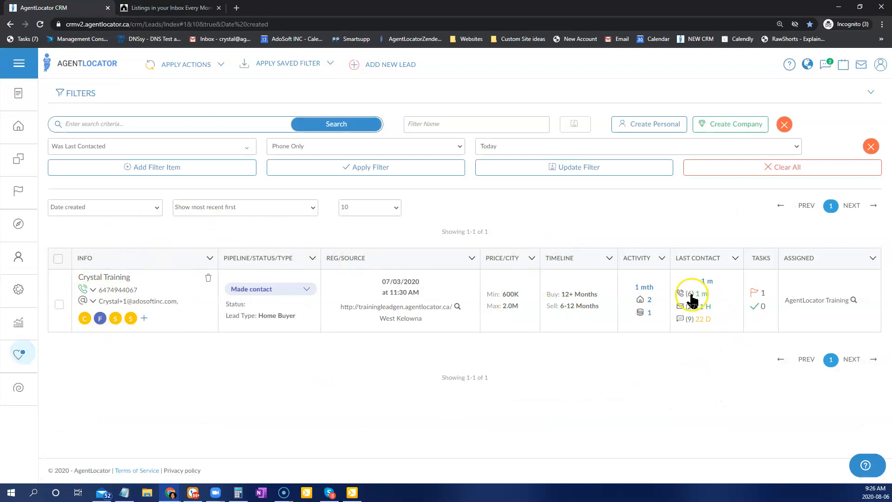
{"action": "mouse_move", "coordinate": [695, 296]}
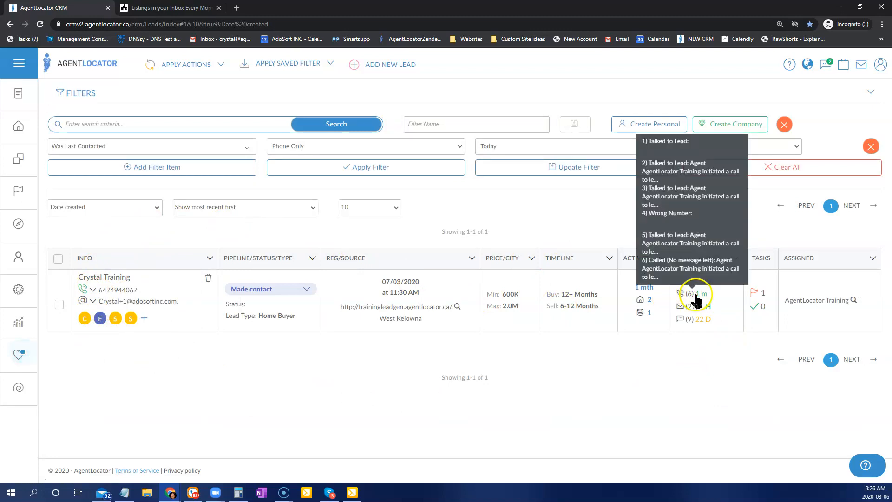